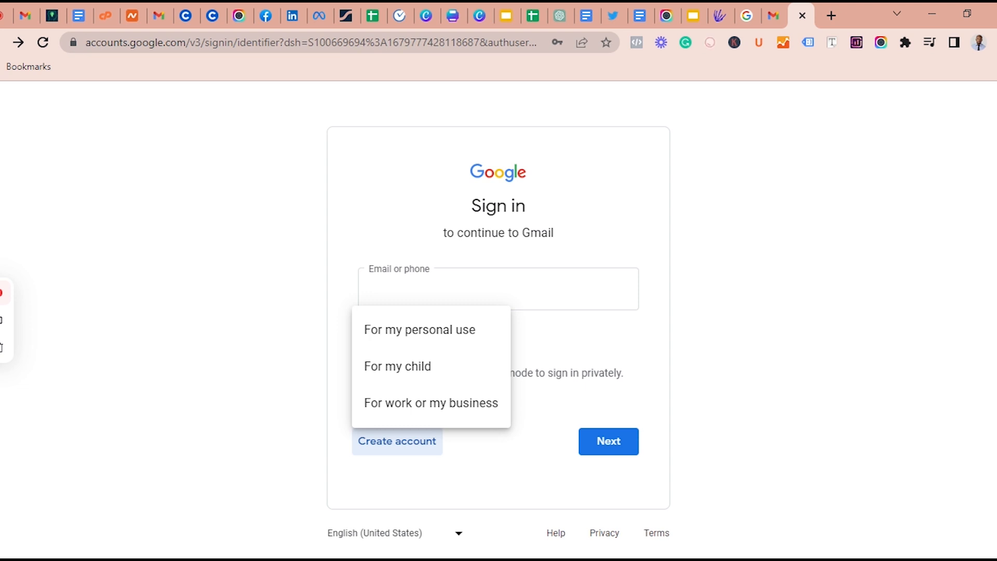
Start a new Google account for work or business with first name "ace" and last name "bakery"
click(403, 413)
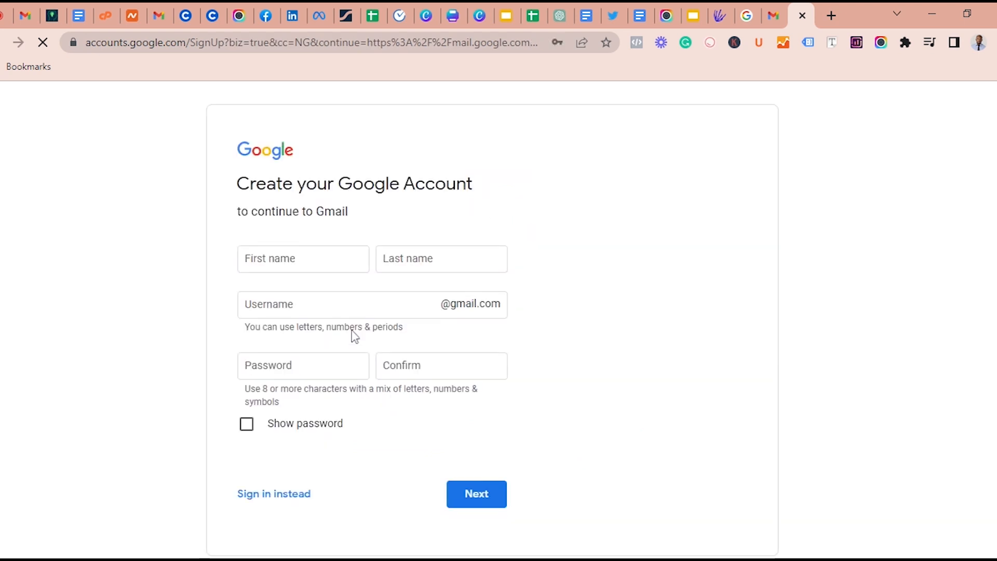
click(310, 265)
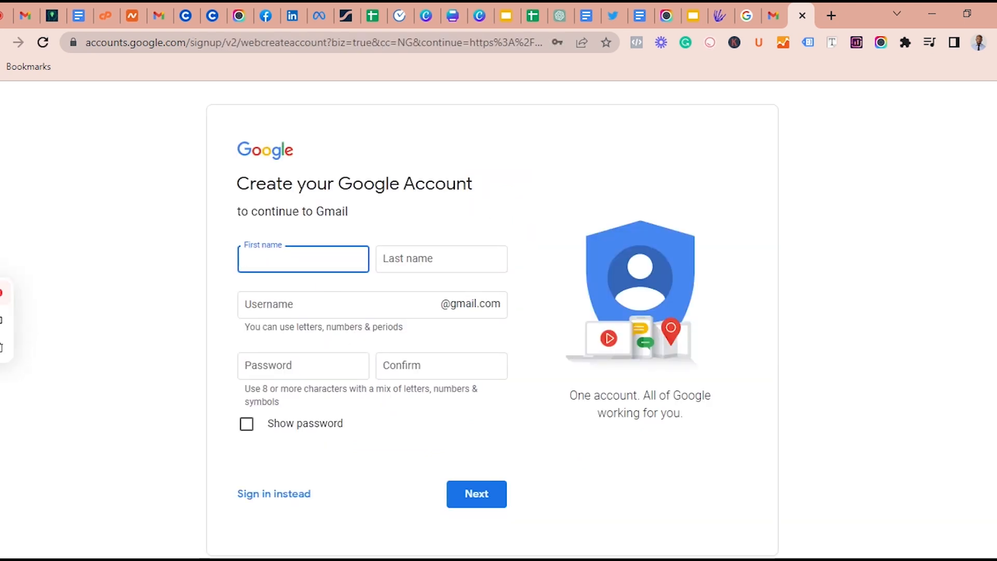
text(ace)
key(Tab)
text(bakery)
Fill in the account username and account password, and submit the sign-up form
key(Tab)
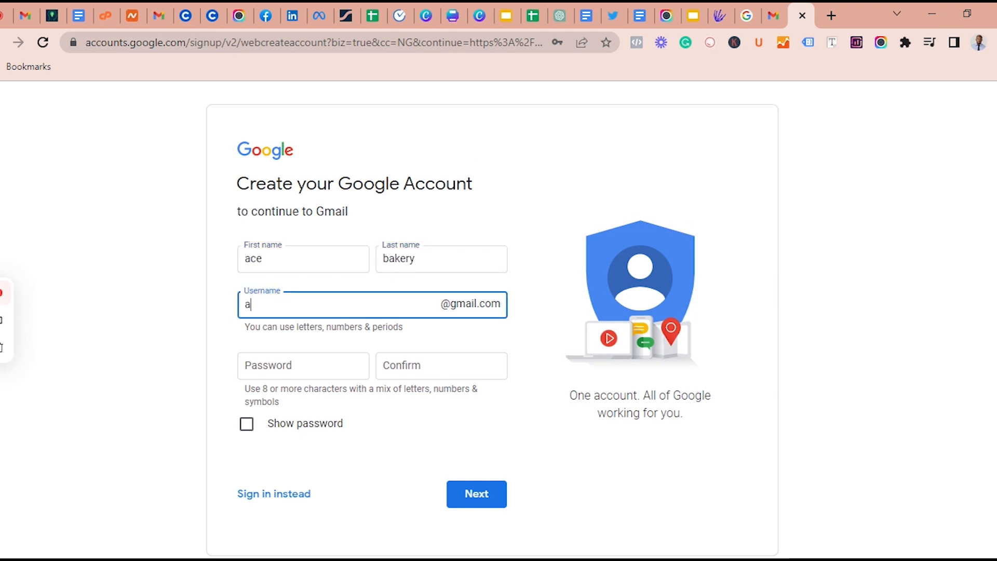
key(Tab)
click(477, 537)
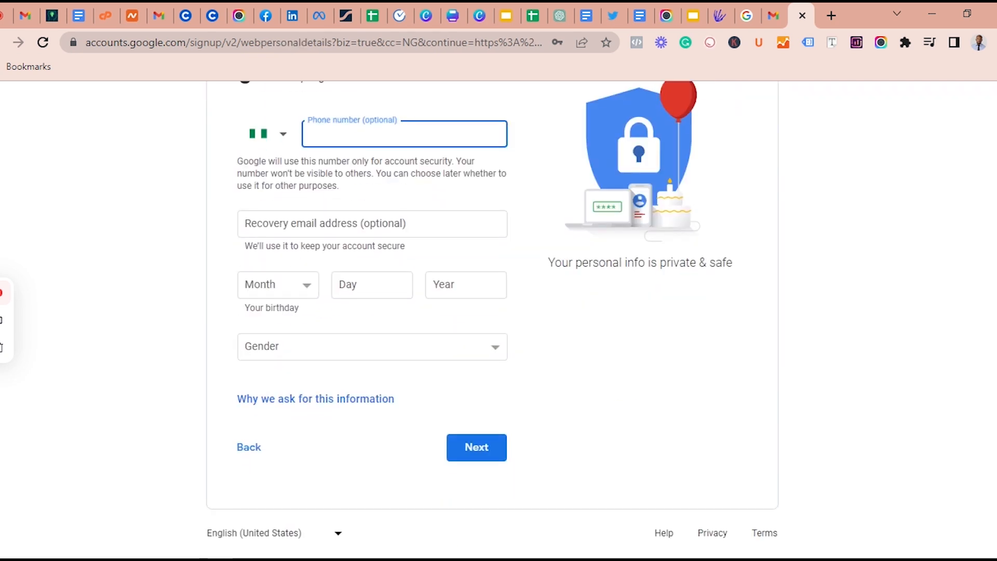
Enter the month, day and year of the date of birth in the personal details form
click(277, 291)
click(275, 343)
click(407, 289)
text(22)
key(Tab)
text(1990)
Choose a gender, complete the account creation and continue to the business setup
click(289, 350)
click(293, 370)
click(462, 450)
scroll(457, 453, down, 10)
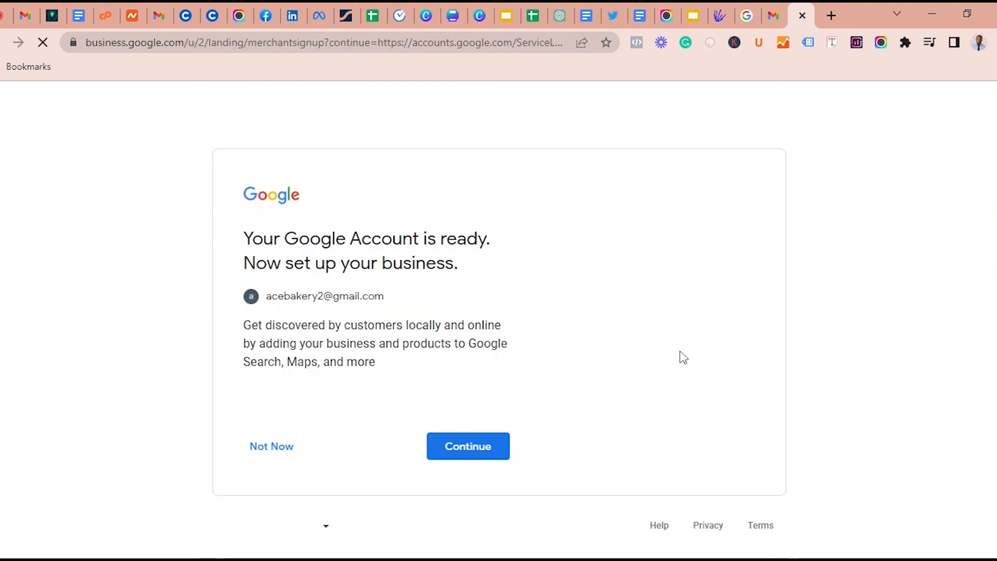
click(464, 451)
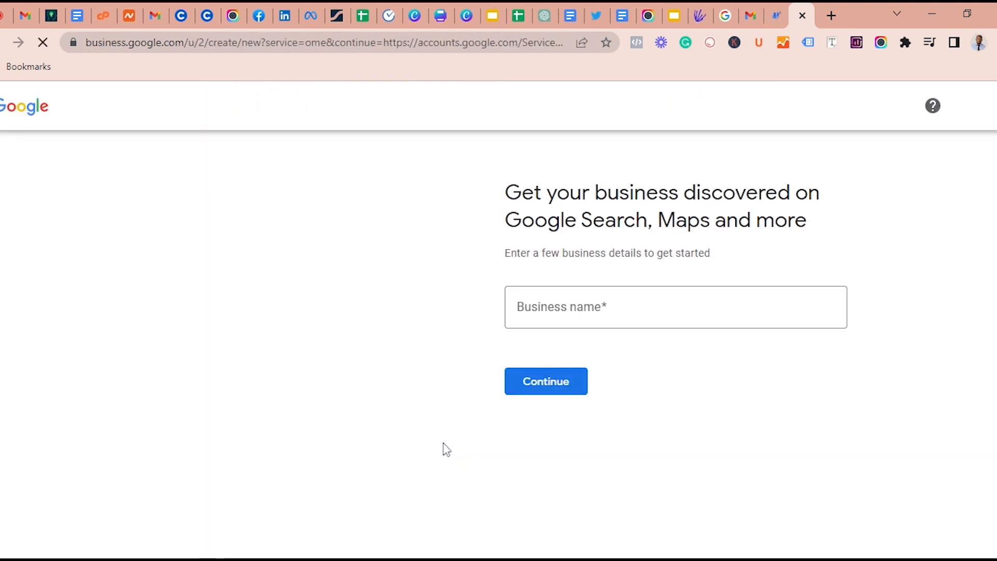
Go to Google's business site at business.google.com
click(390, 43)
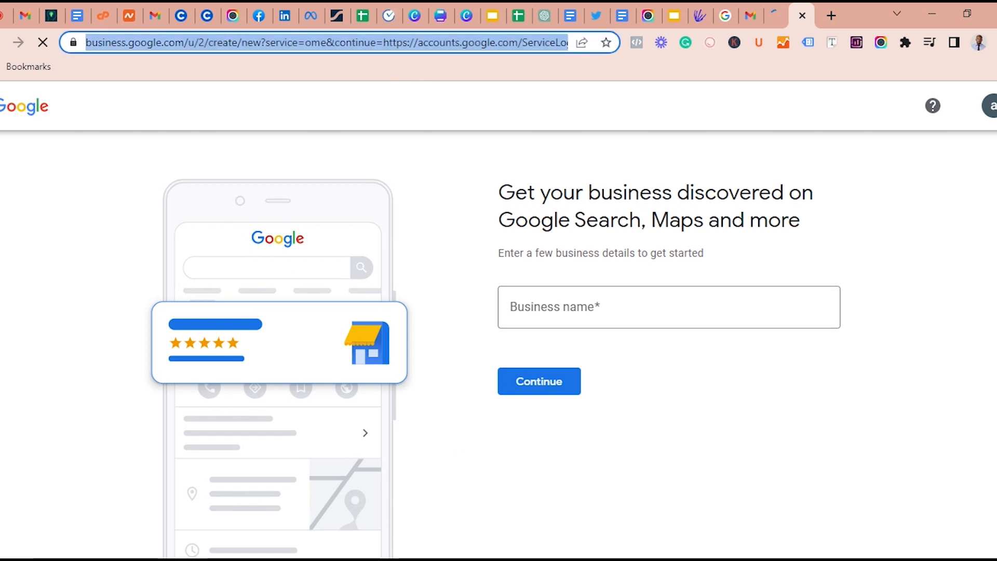
text(business.face)
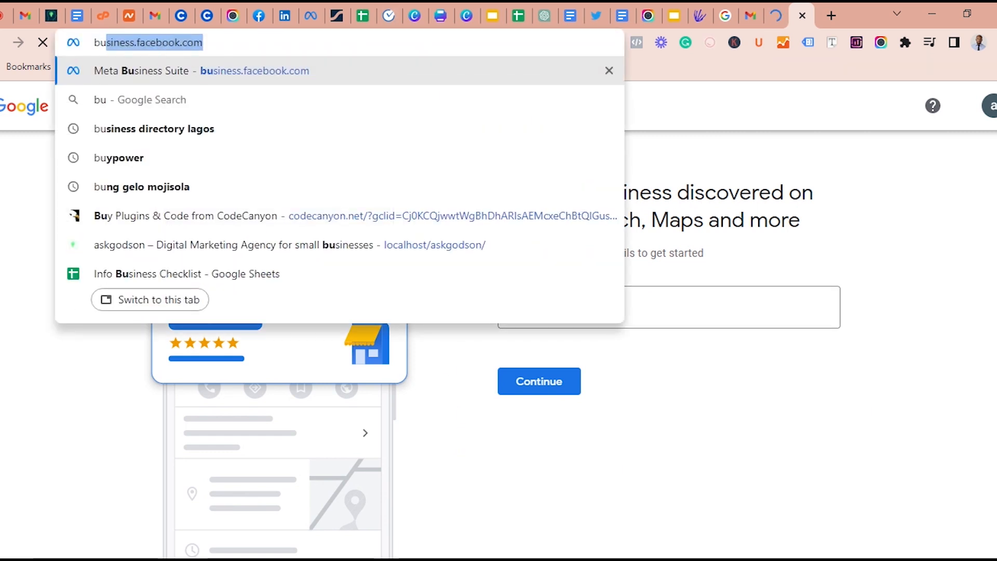
key(BackSpace)
key(BackSpace)
key(BackSpace)
key(BackSpace)
text(google)
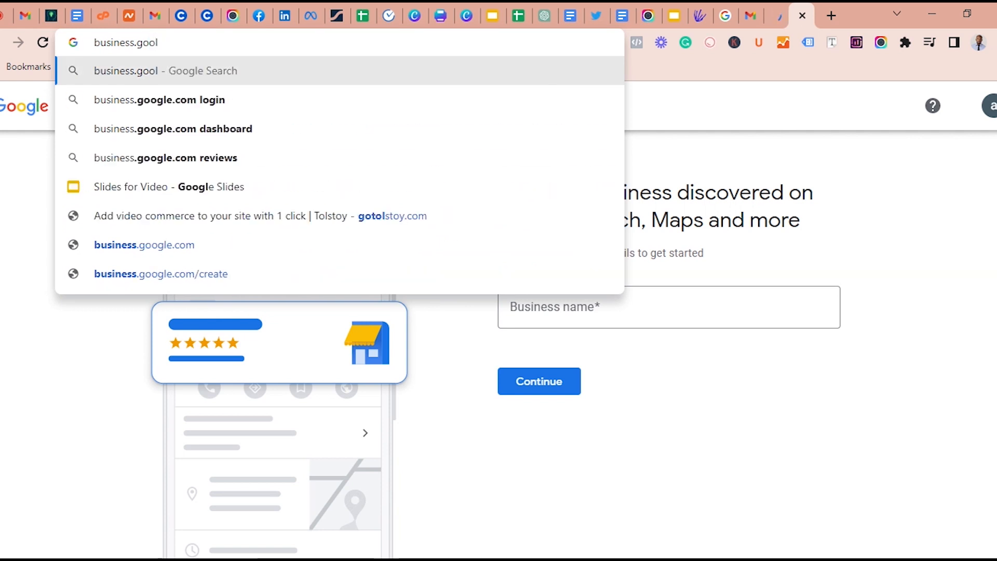
text(.)
key(Return)
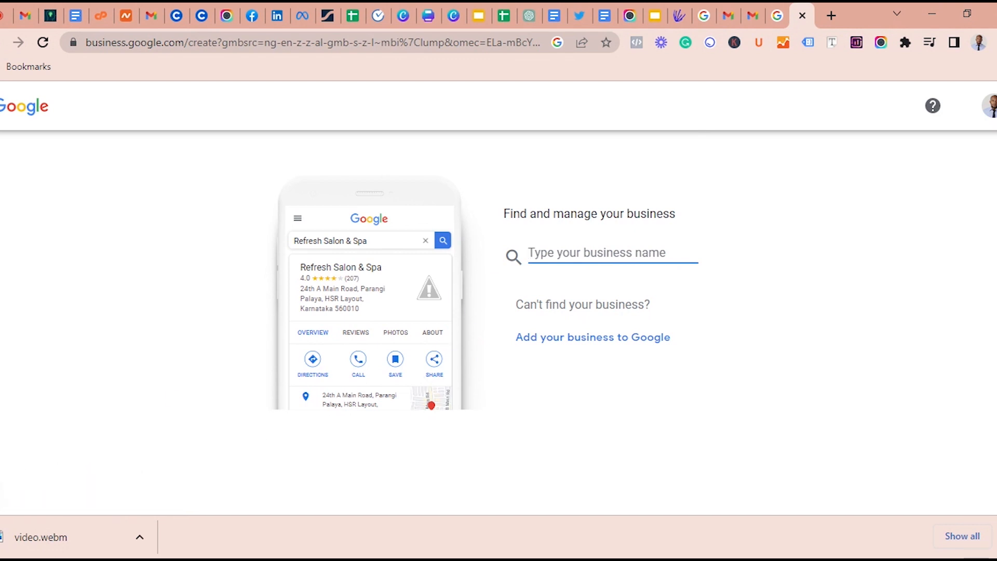
Start adding a business to Google and create it with the name Ace Bakery
click(583, 343)
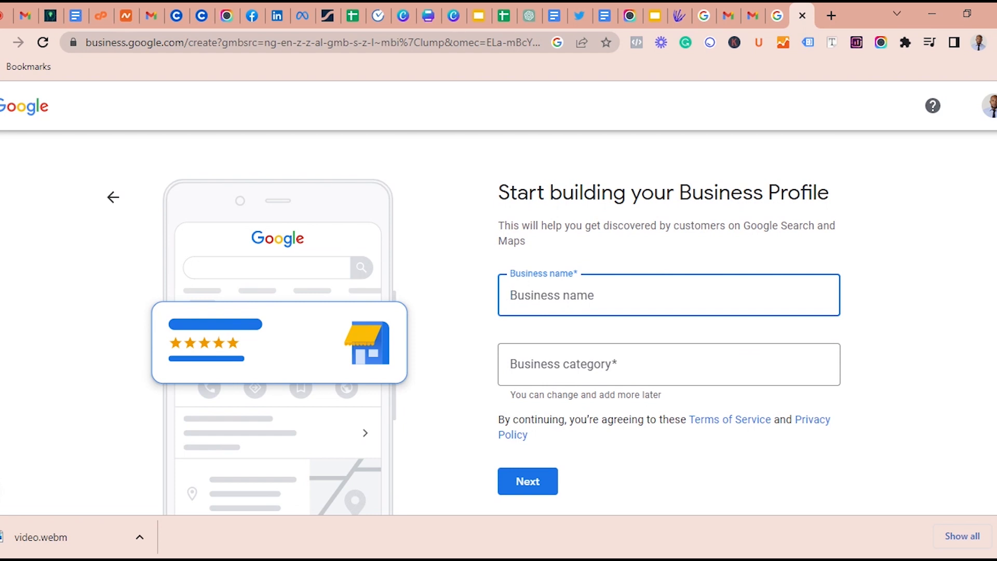
text(Ace B)
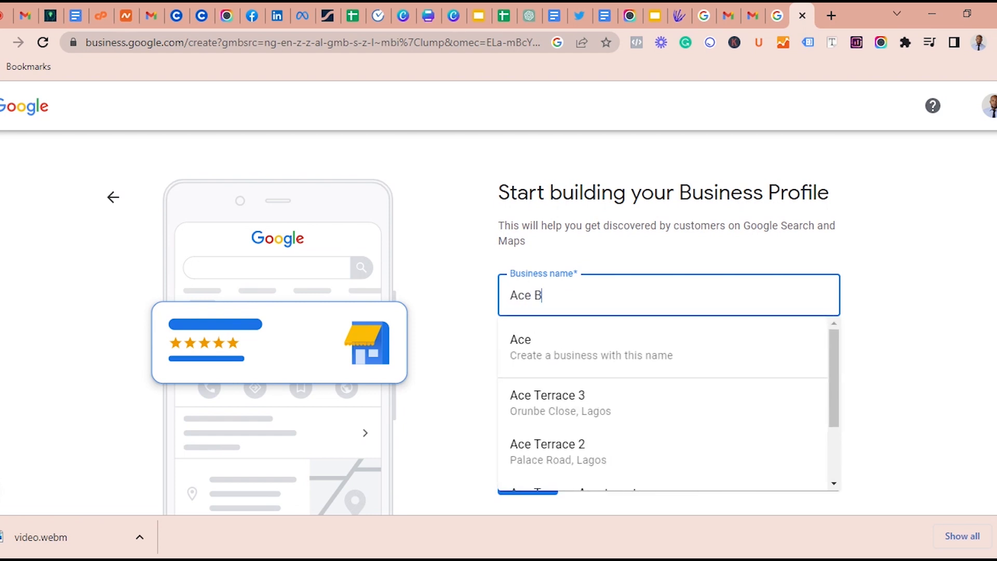
text(akery)
click(672, 350)
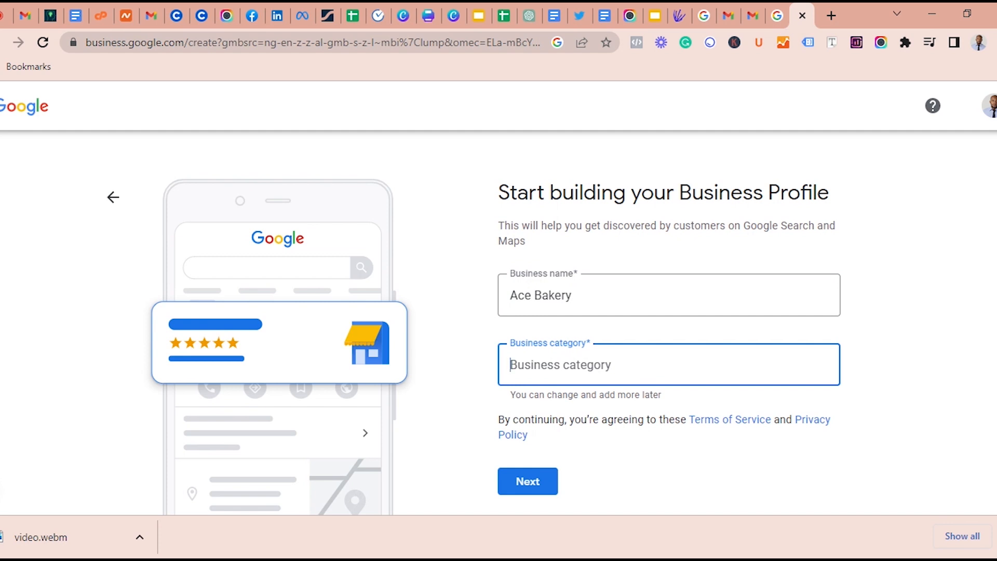
text(p)
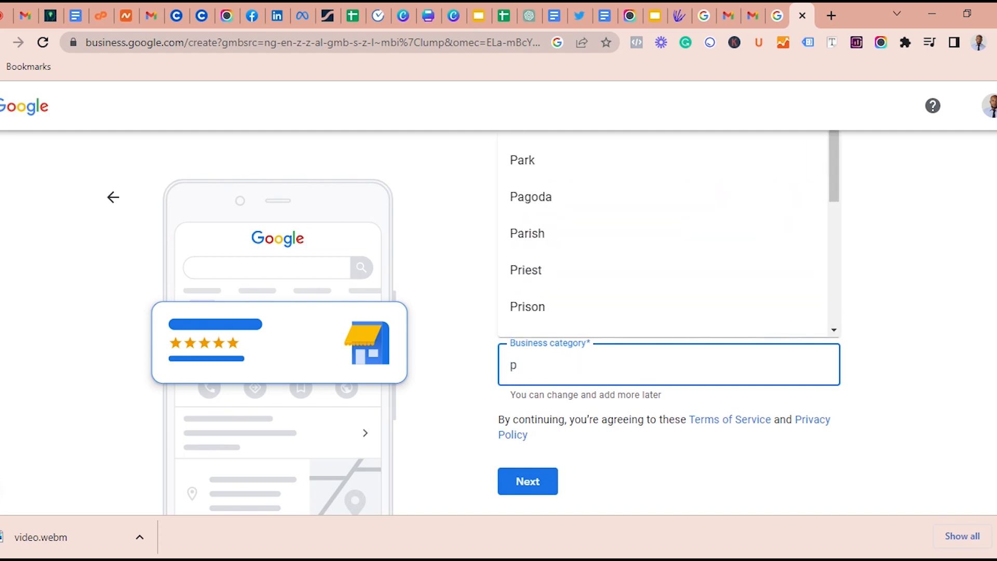
scroll(697, 240, down, 5)
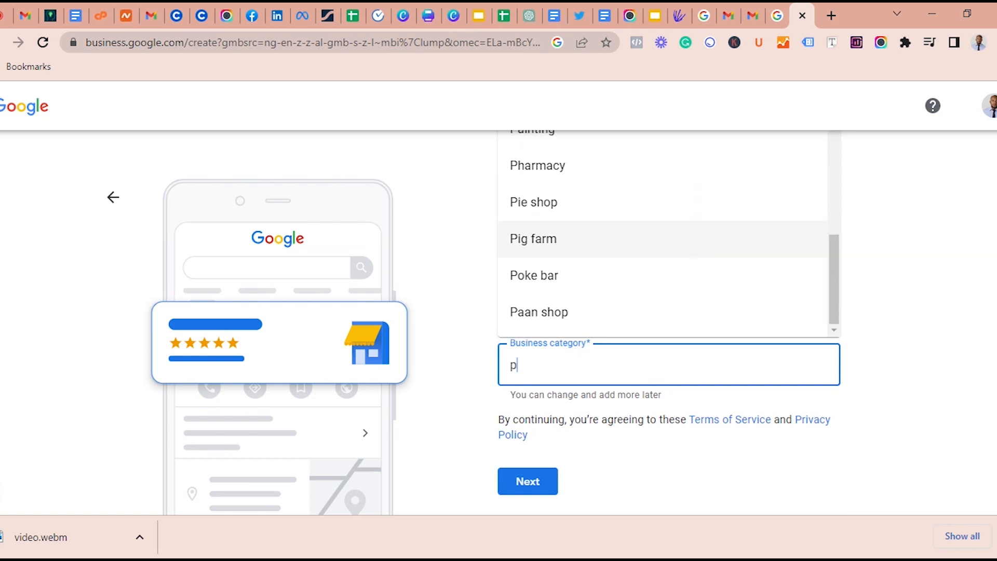
key(BackSpace)
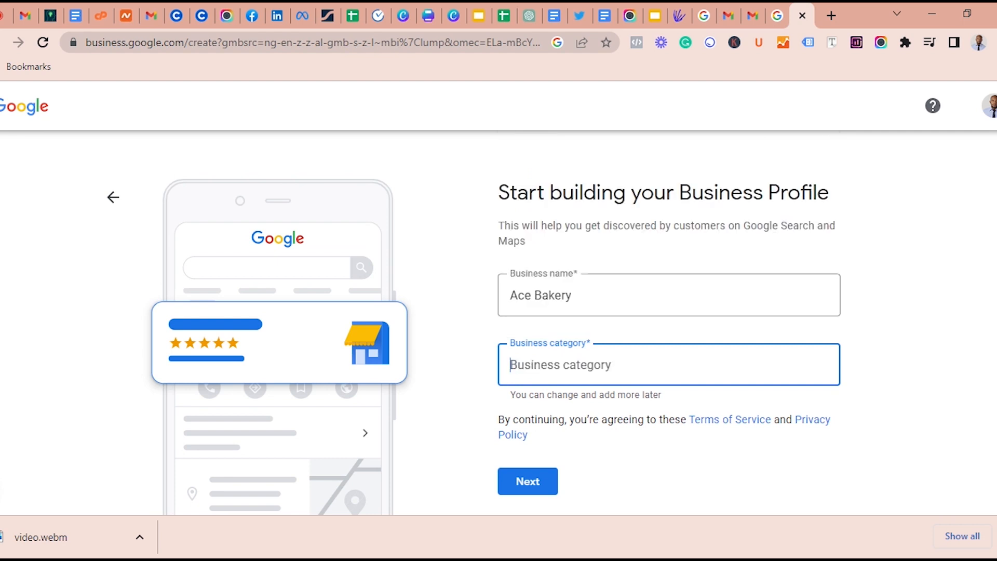
Set the business category to Pastry shop and proceed to the location question
text(Pas)
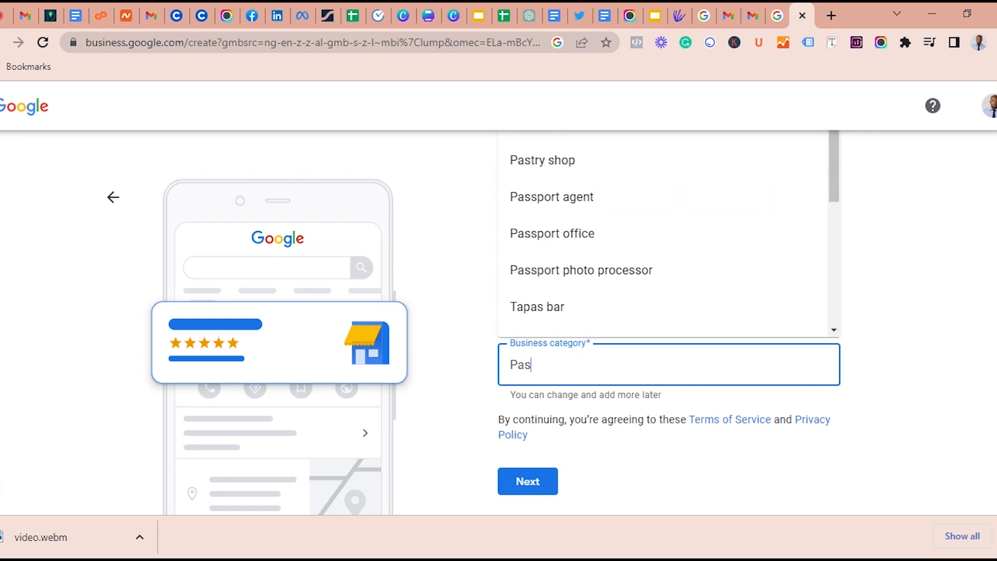
text(rty)
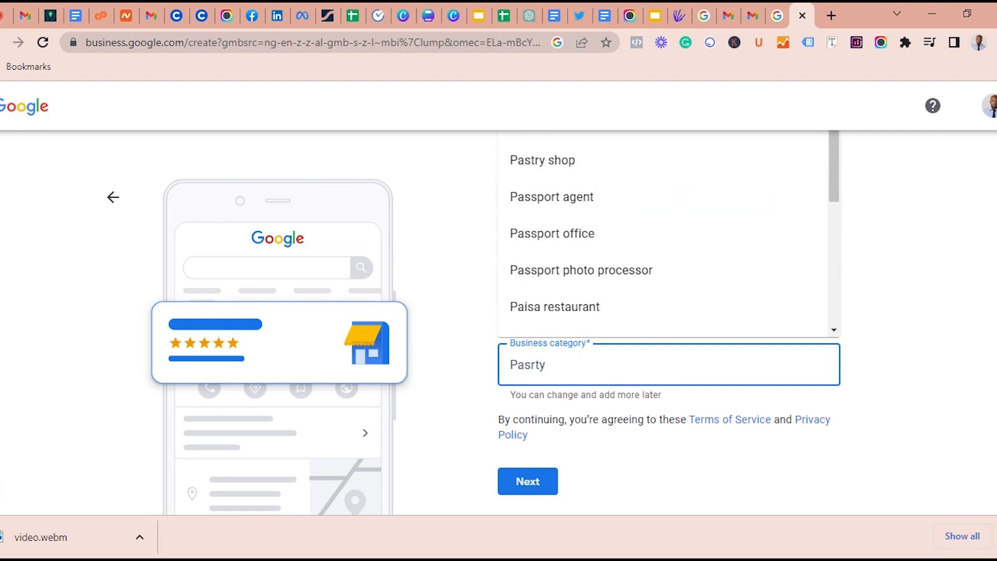
click(595, 161)
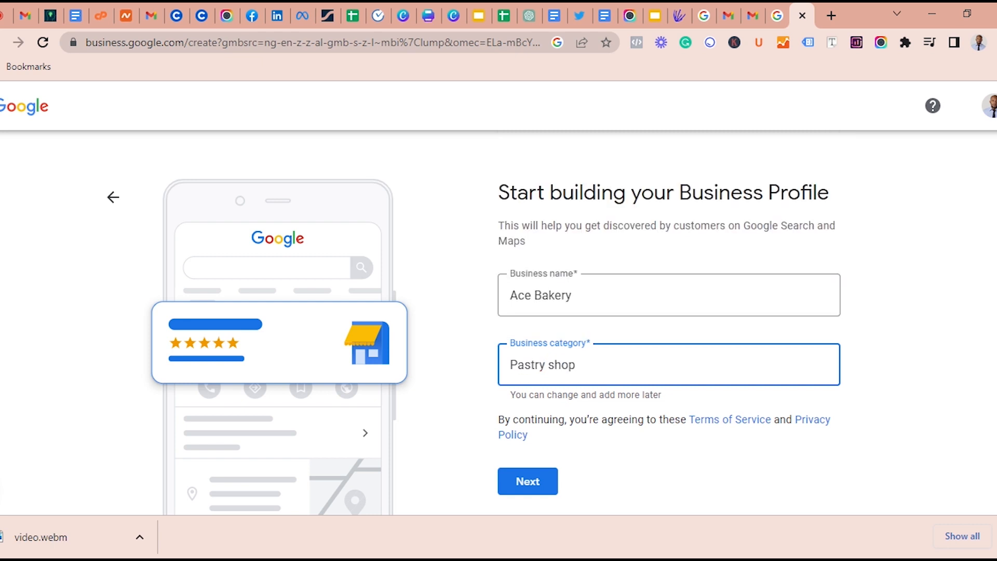
scroll(655, 363, down, 3)
scroll(655, 364, up, 3)
click(527, 479)
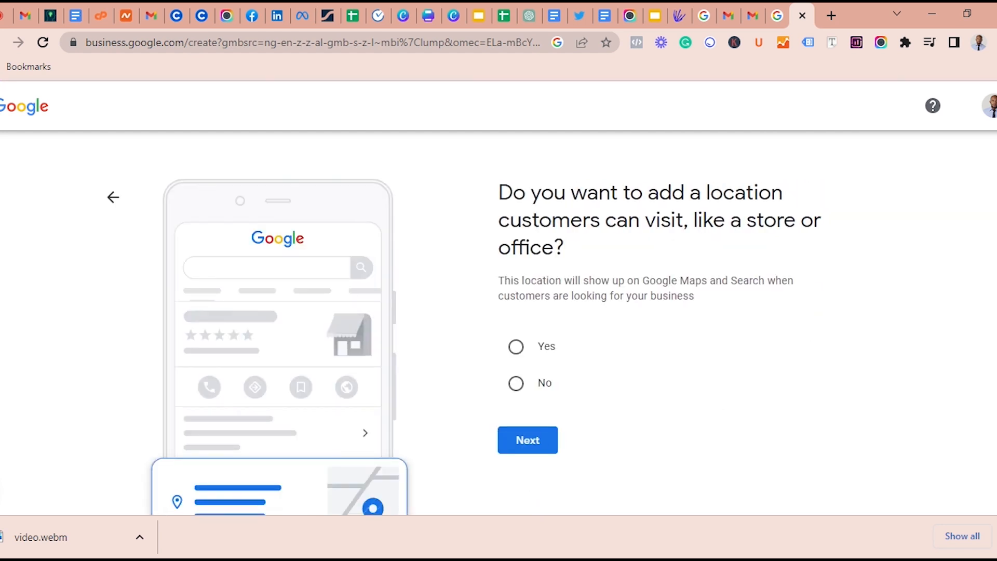
Choose to add a location customers can visit and keep Nigeria as the business address country
click(516, 347)
click(506, 445)
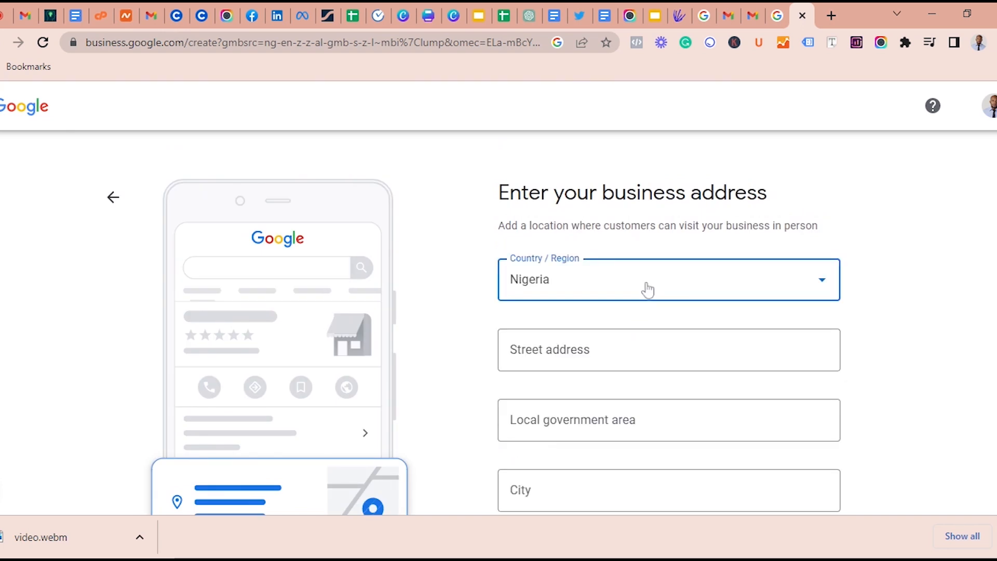
click(647, 288)
click(593, 401)
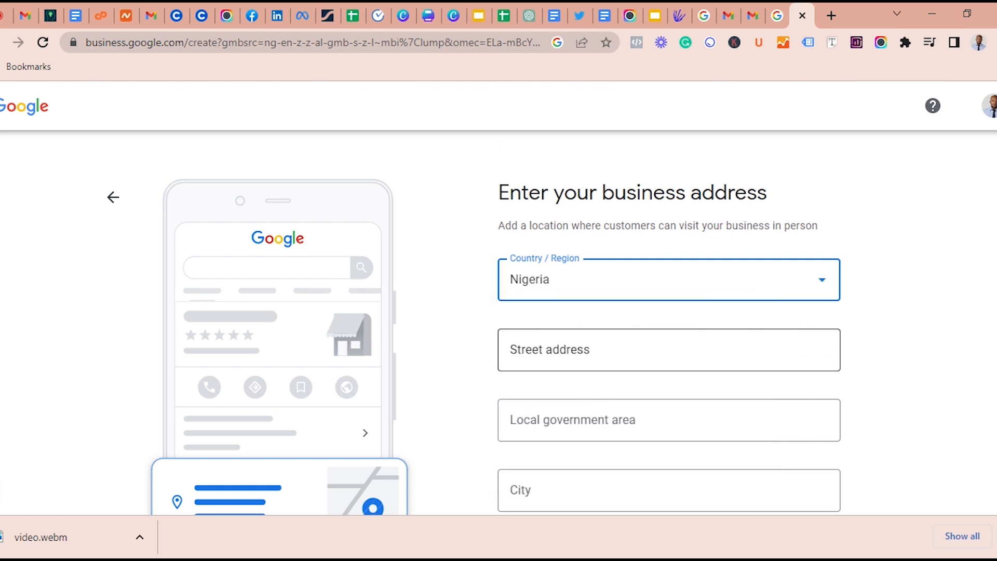
Fill in the business street address, with Kosofe as the local government area and Lagos as the city
click(602, 351)
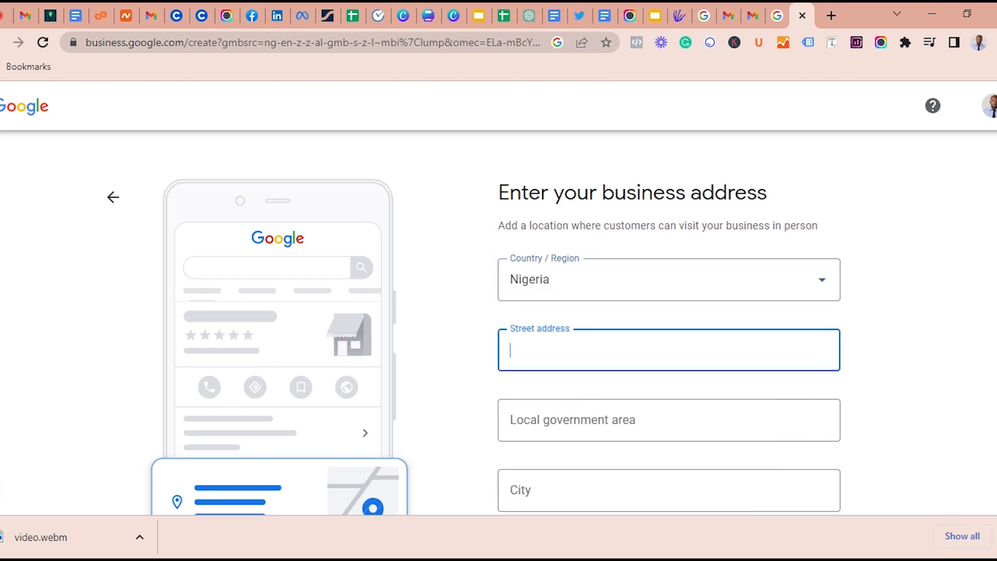
key(Tab)
text(L)
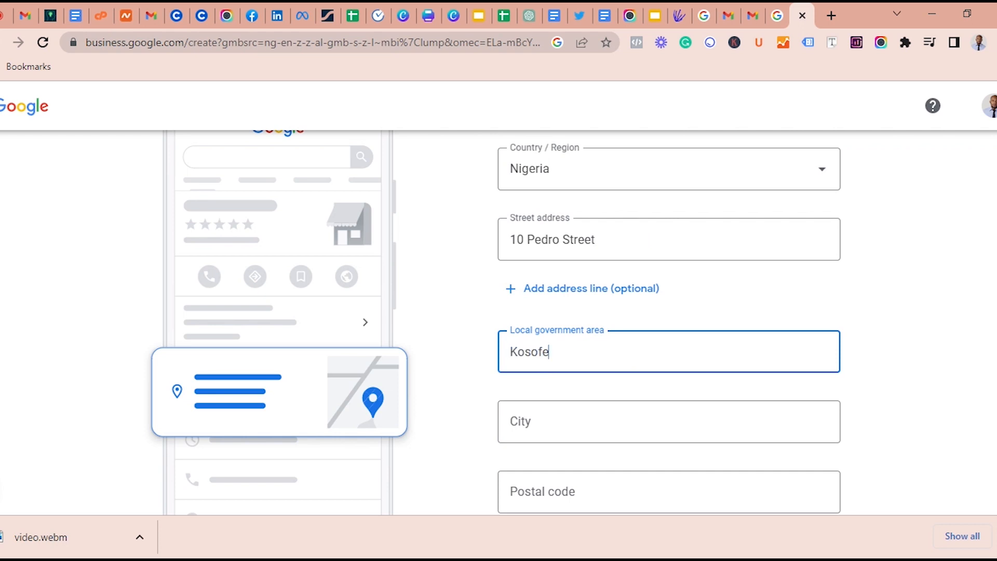
click(602, 421)
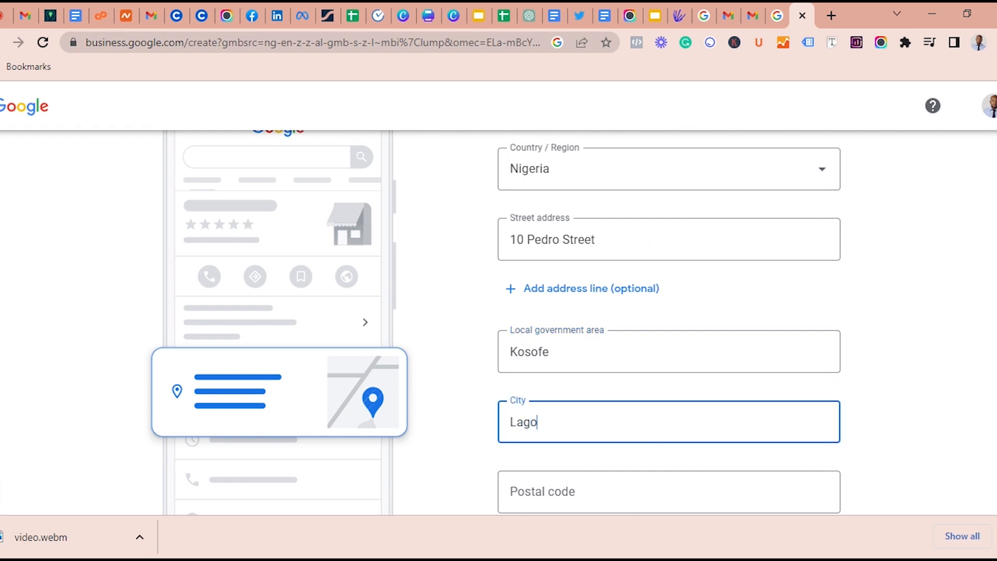
click(907, 406)
scroll(851, 431, down, 2)
scroll(846, 436, down, 1)
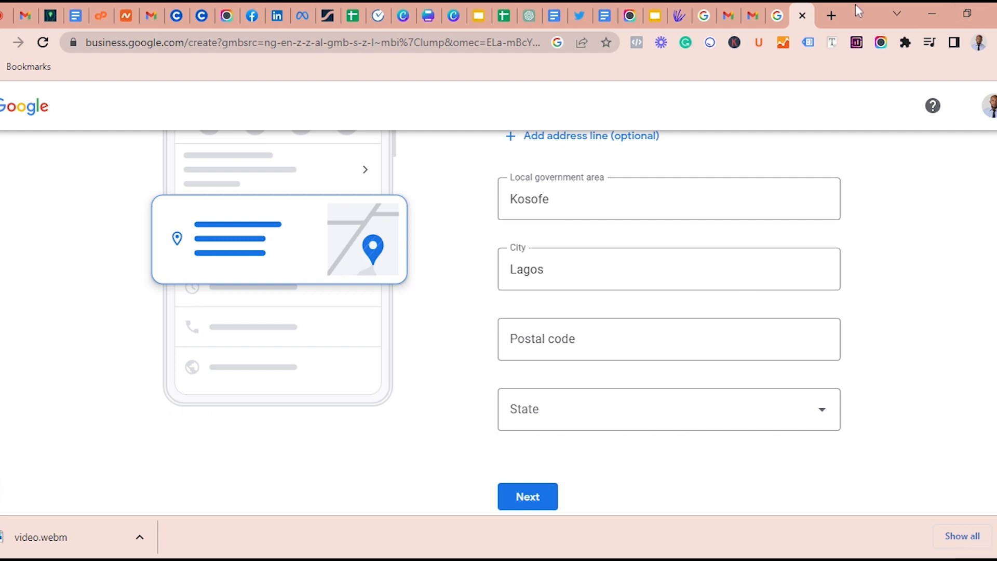
Search Google in a new tab for "postal code for kosofe lagos"
click(832, 15)
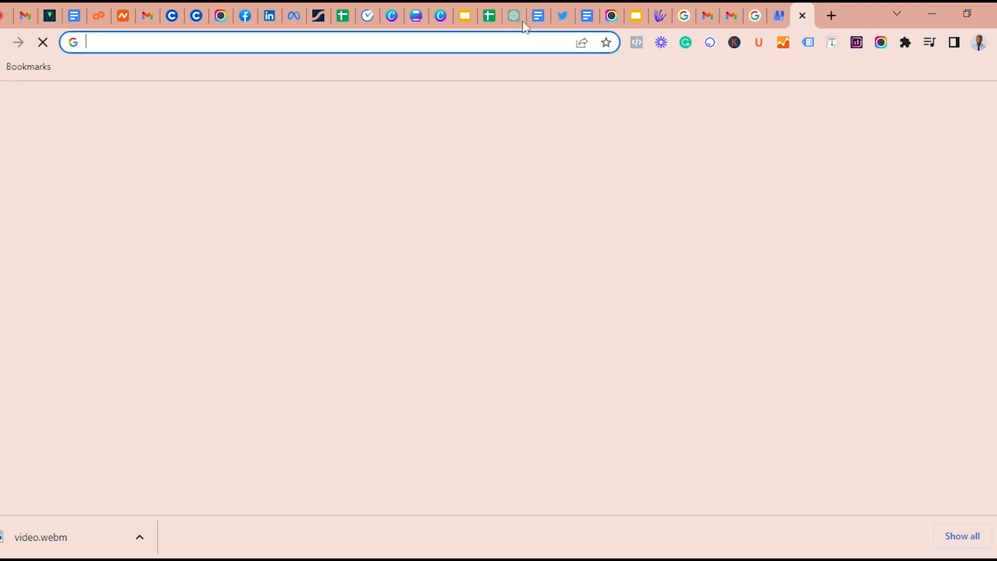
click(415, 322)
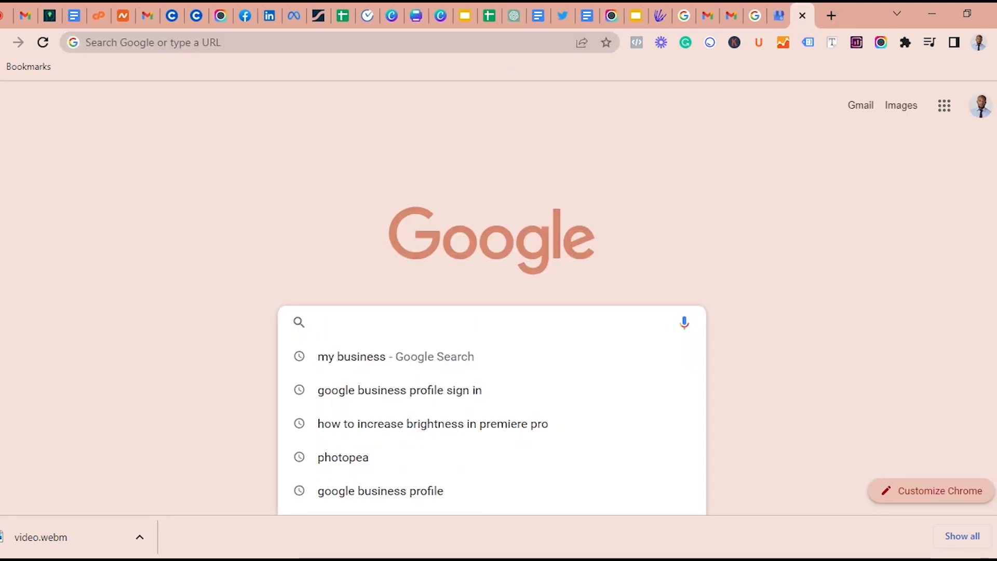
text(post)
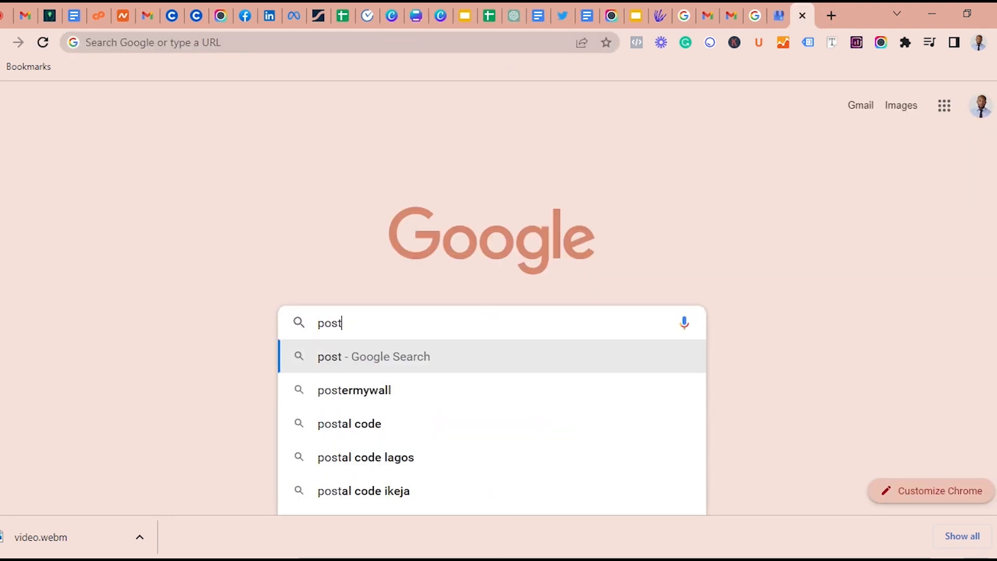
text(al for kos)
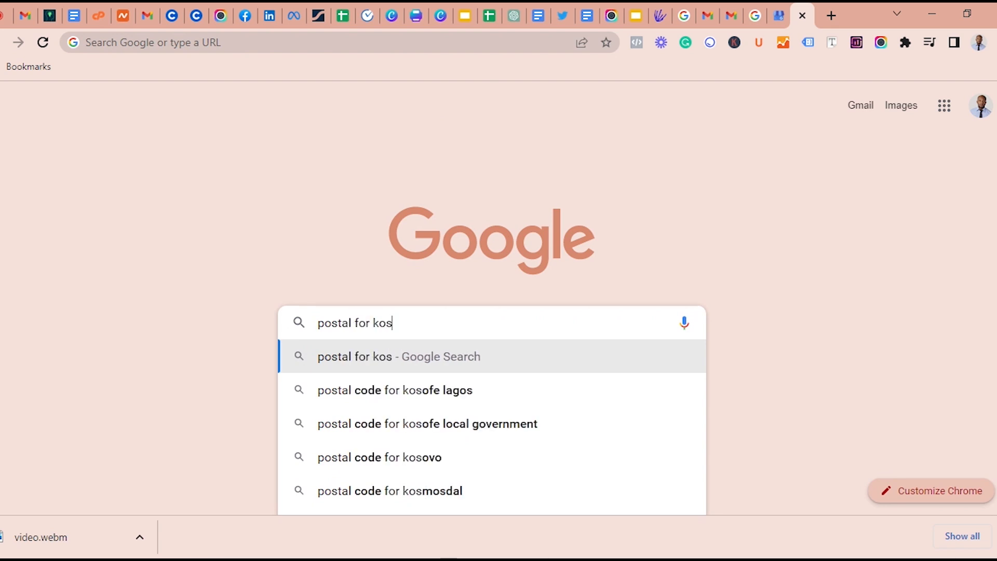
key(Down)
key(Down)
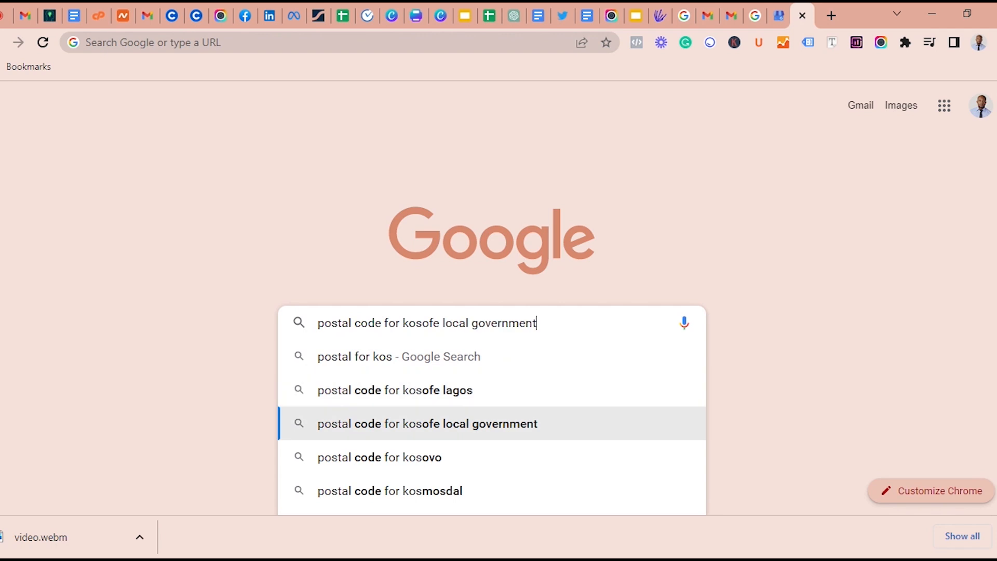
key(Up)
key(Return)
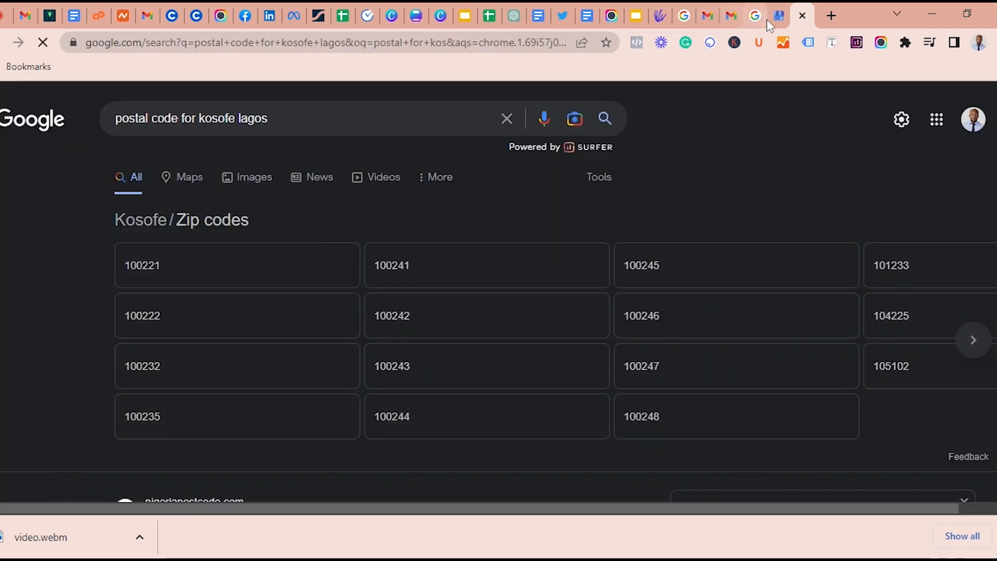
Return to the business address form, set the postal code to 100221 and the state to Lagos, and submit the address
click(776, 15)
click(553, 343)
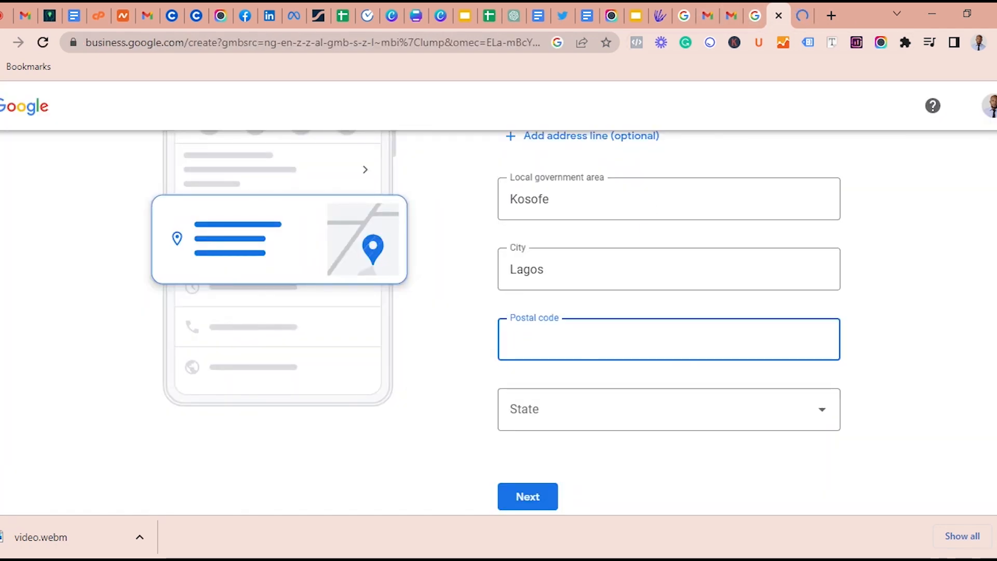
text(100221)
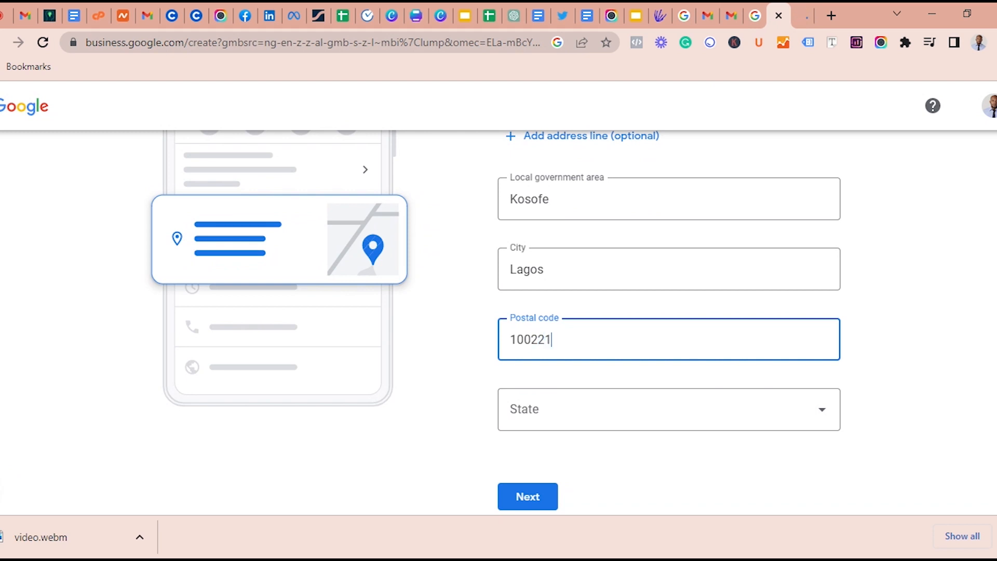
click(563, 413)
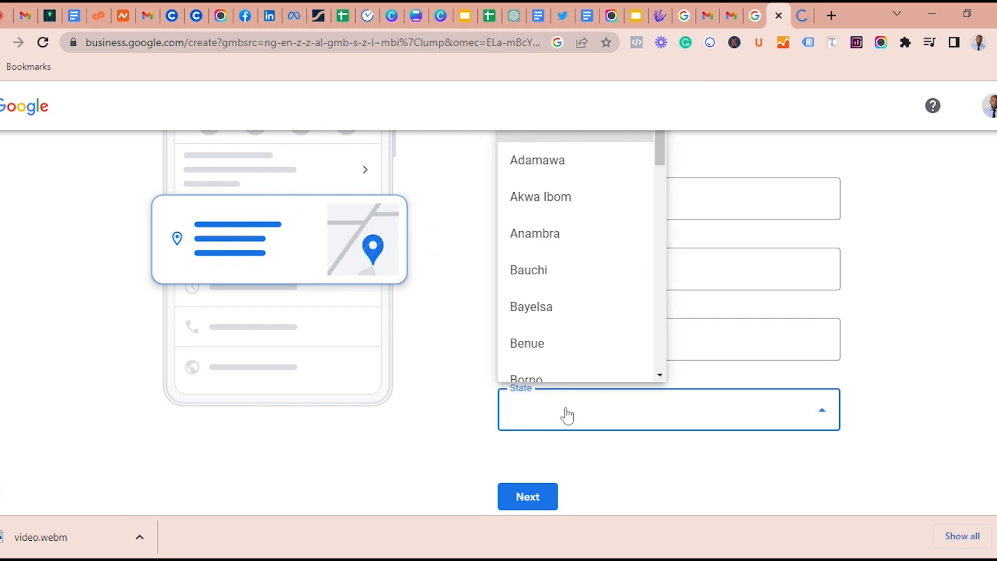
key(l)
click(565, 243)
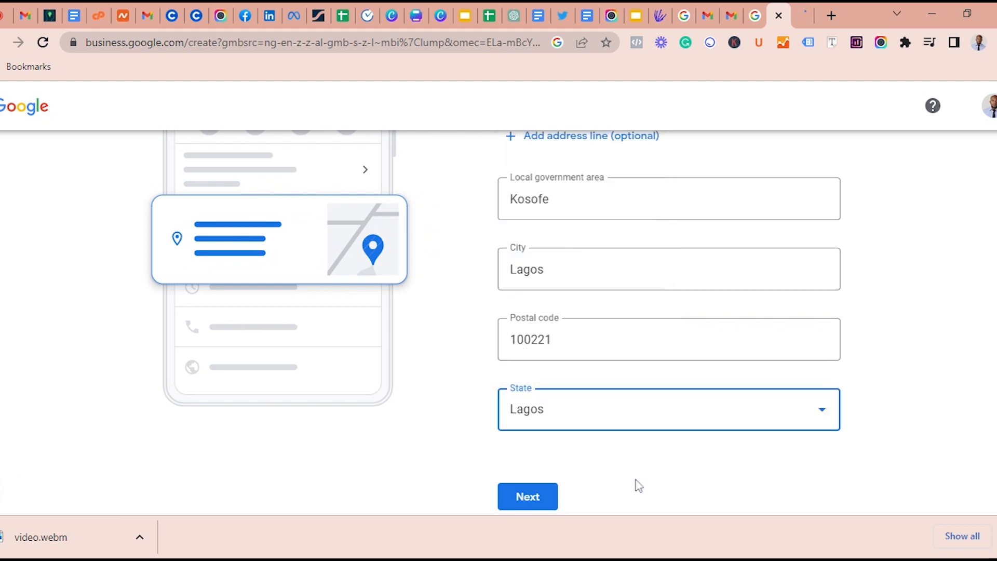
click(528, 495)
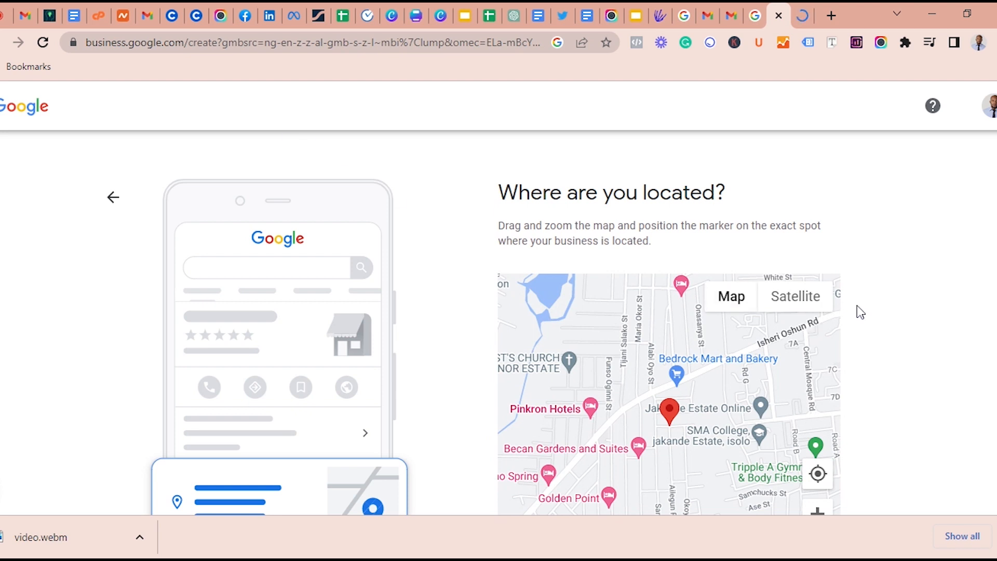
Reposition the business location marker on the map beside Bajulaye Rd in Lagos and proceed to the deliveries question
scroll(881, 284, down, 3)
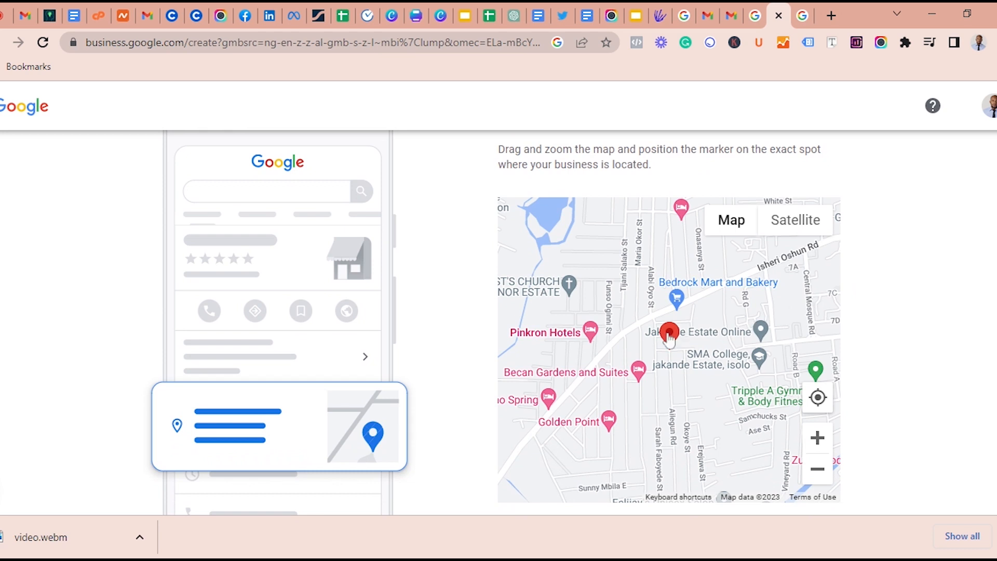
scroll(678, 337, up, 1)
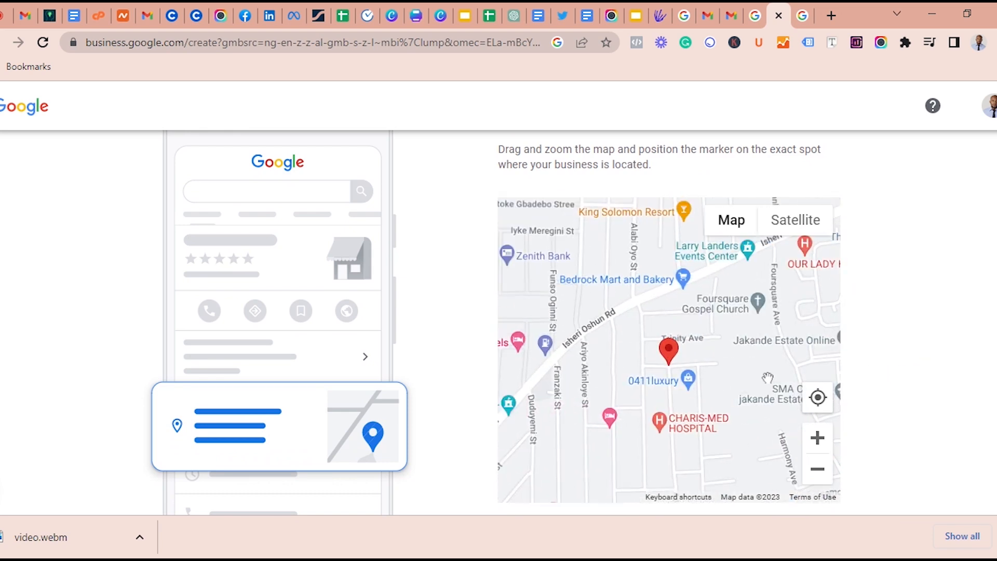
scroll(762, 375, down, 2)
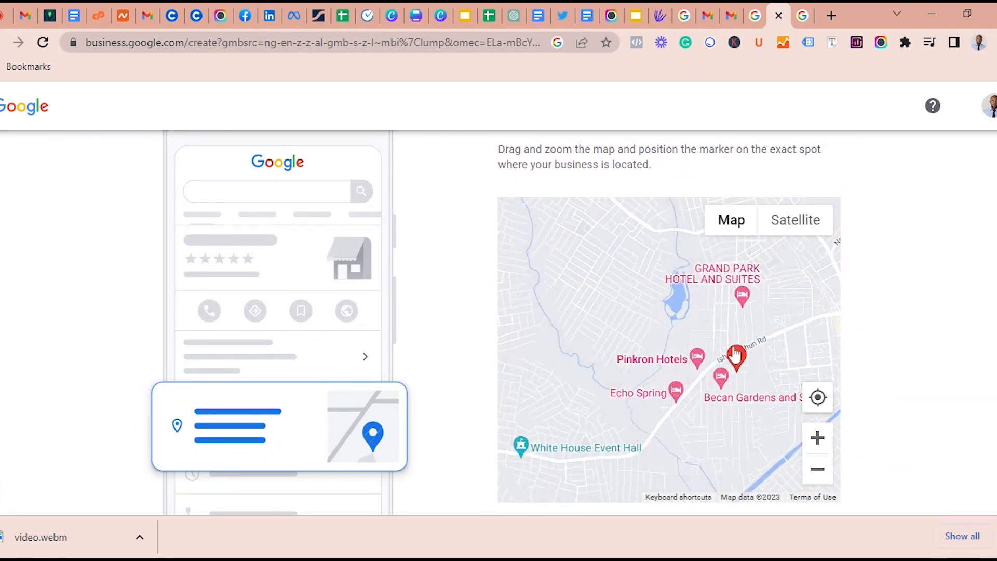
drag(698, 377, 589, 384)
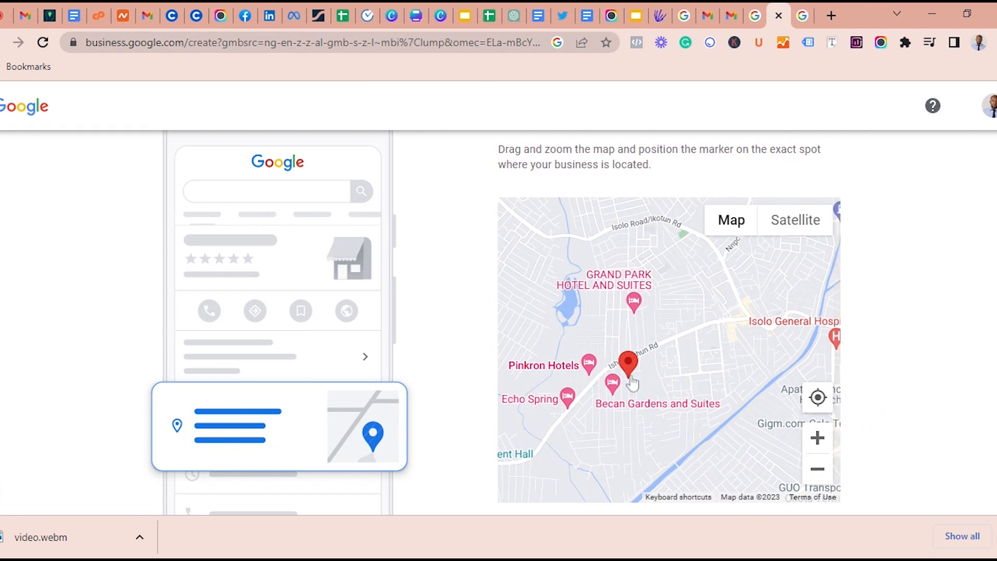
mouse_move(630, 353)
mouse_down()
mouse_move(723, 257)
mouse_move(678, 264)
mouse_move(685, 297)
mouse_move(653, 338)
mouse_up()
mouse_move(662, 249)
mouse_down()
mouse_move(646, 202)
mouse_move(644, 219)
mouse_move(658, 148)
mouse_move(723, 328)
mouse_move(723, 300)
mouse_move(803, 255)
mouse_move(648, 275)
mouse_up()
scroll(694, 390, down, 4)
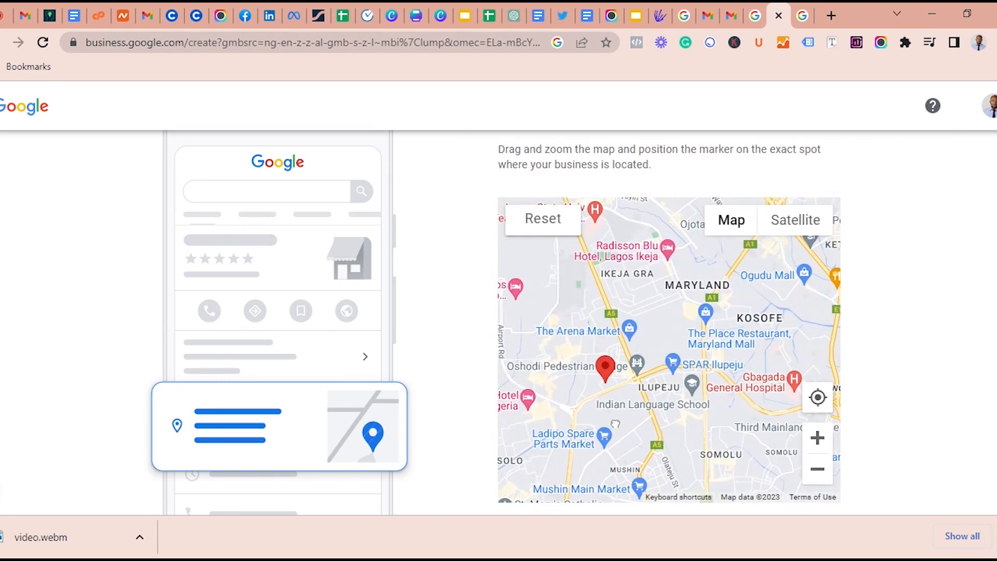
mouse_move(694, 390)
mouse_down()
mouse_move(635, 339)
mouse_move(691, 344)
mouse_up()
scroll(699, 382, down, 2)
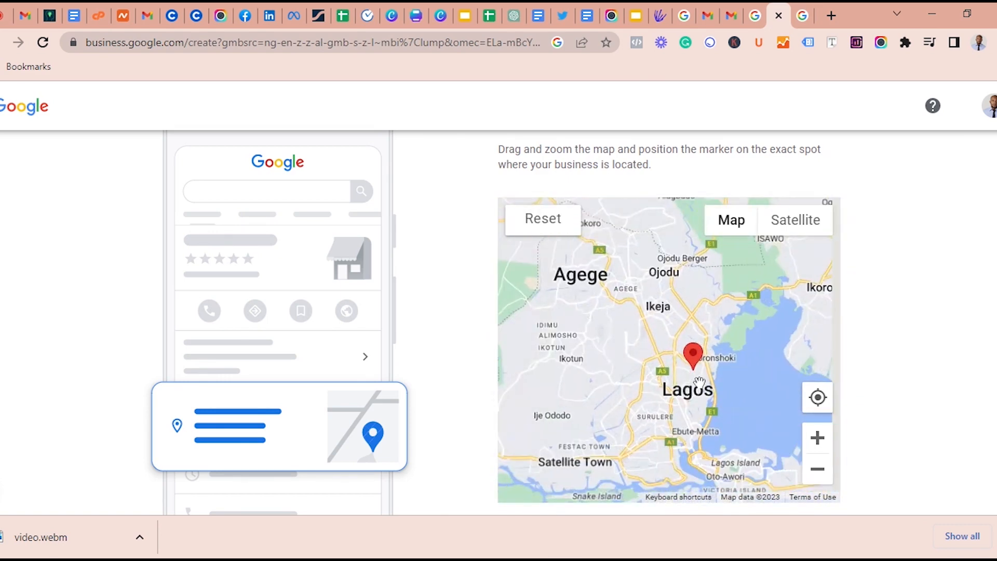
scroll(699, 383, up, 3)
scroll(698, 382, up, 2)
mouse_move(651, 271)
mouse_down()
mouse_move(653, 333)
mouse_move(607, 371)
mouse_move(720, 267)
mouse_up()
scroll(628, 368, up, 2)
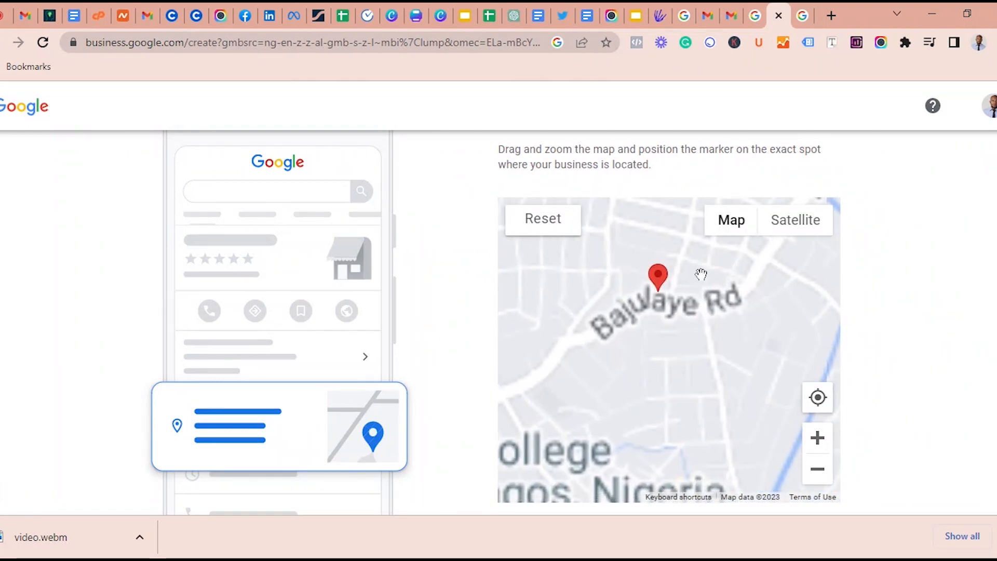
scroll(926, 338, up, 1)
scroll(926, 338, down, 3)
click(539, 468)
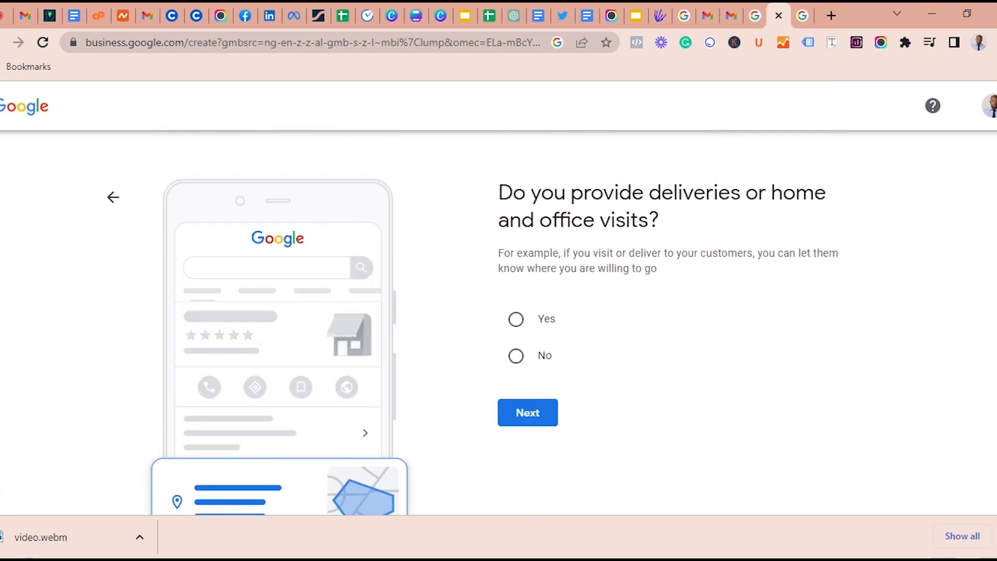
Answer Yes to providing deliveries or home and office visits and proceed to the service areas question
click(517, 320)
click(531, 421)
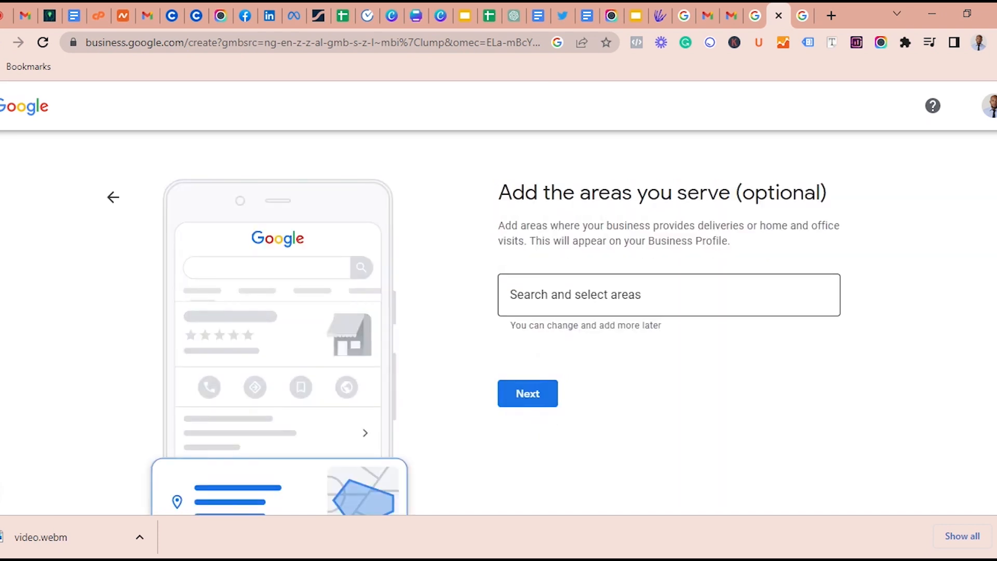
scroll(590, 340, down, 2)
scroll(599, 305, up, 1)
scroll(600, 307, down, 1)
scroll(601, 307, up, 1)
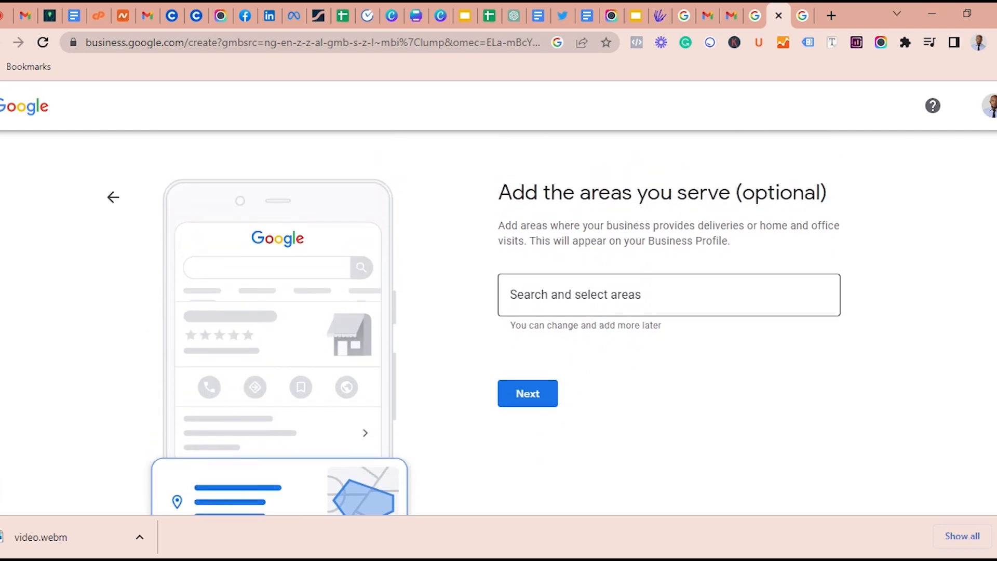